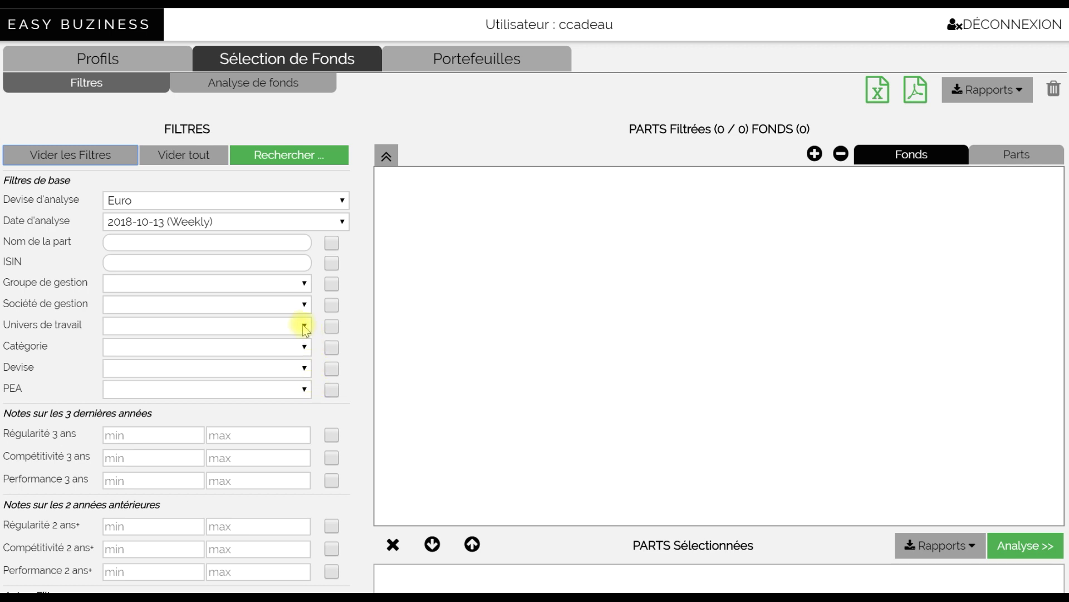
- Set the Univers de travail filter to GENERALI / Himalia
click(306, 327)
scroll(277, 245, down, 3)
scroll(276, 239, down, 5)
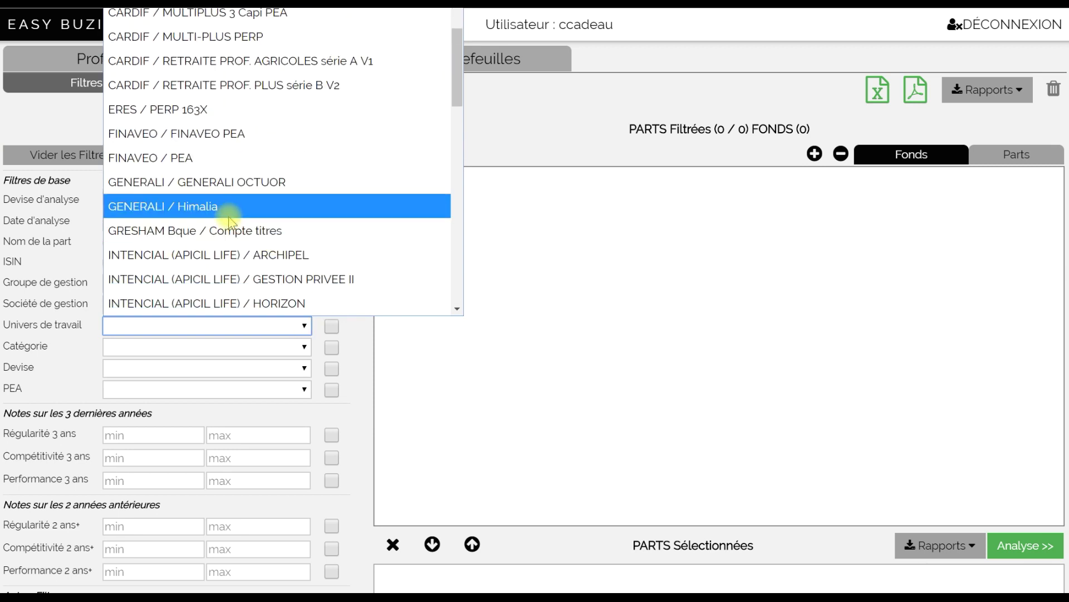
click(227, 211)
- Set the Catégorie filter to Actions Global Large-Cap Growth and run the fund search
click(306, 349)
scroll(303, 350, down, 2)
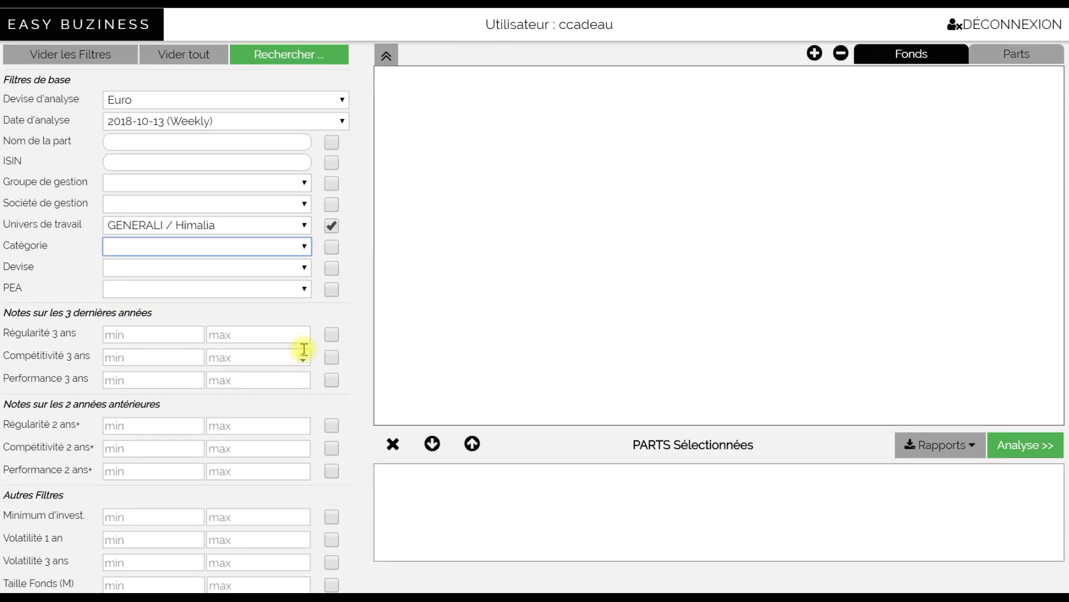
scroll(304, 349, up, 2)
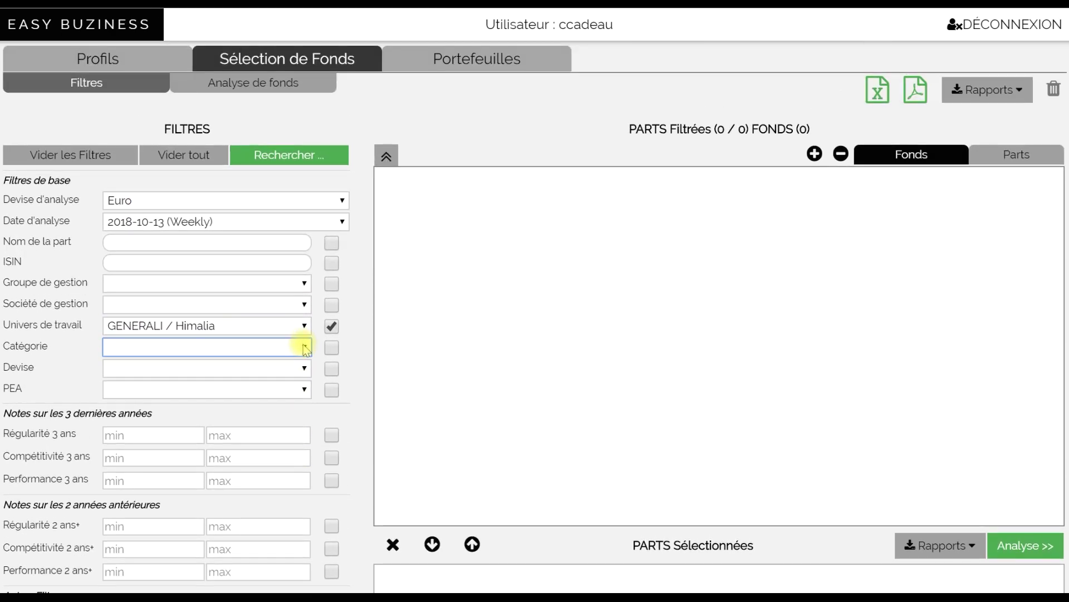
click(306, 349)
scroll(298, 270, down, 5)
scroll(298, 271, down, 6)
scroll(299, 272, down, 3)
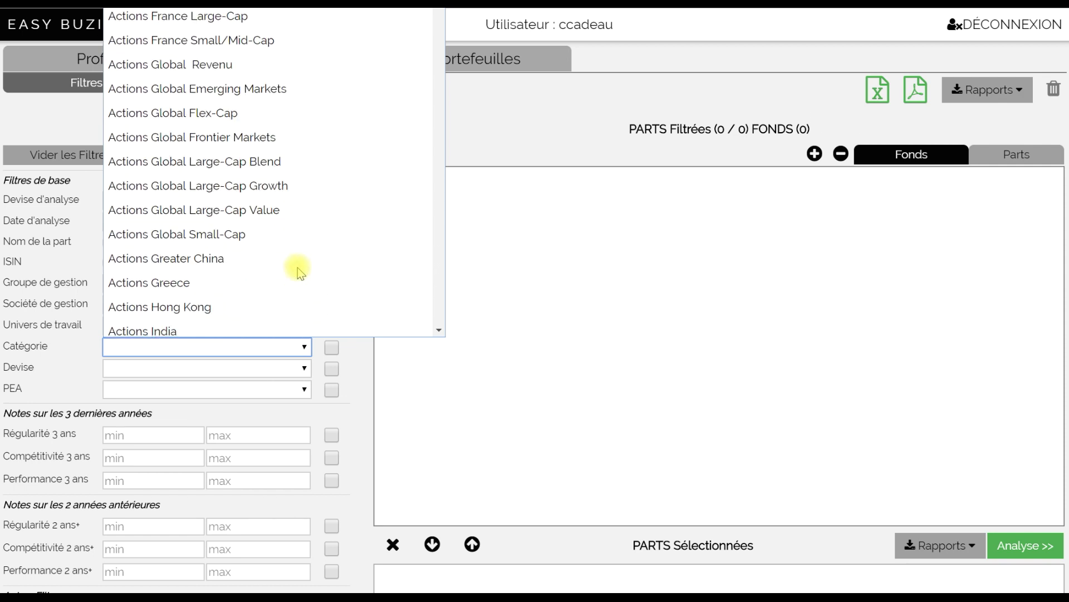
click(277, 186)
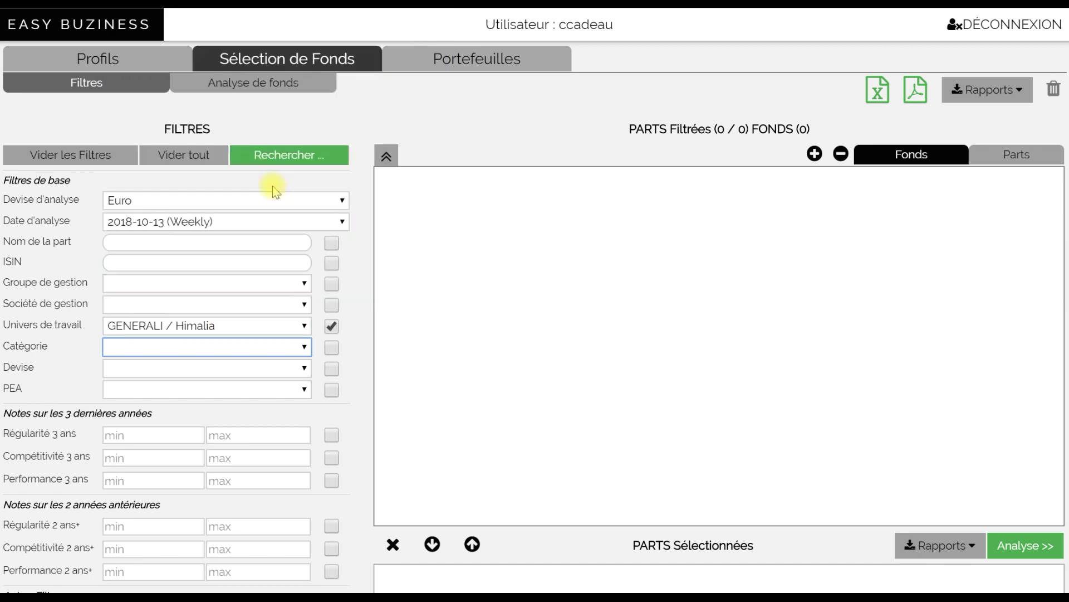
click(293, 158)
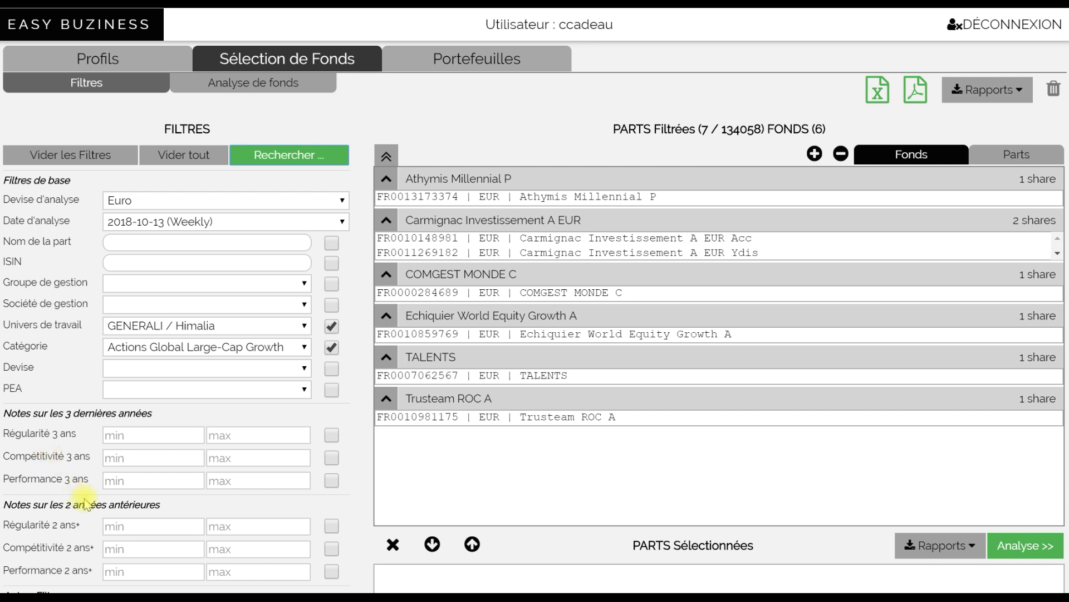
- Search again with enabled minimums of 10 for Compétitivité 3 ans and 11 for Performance 3 ans
click(139, 454)
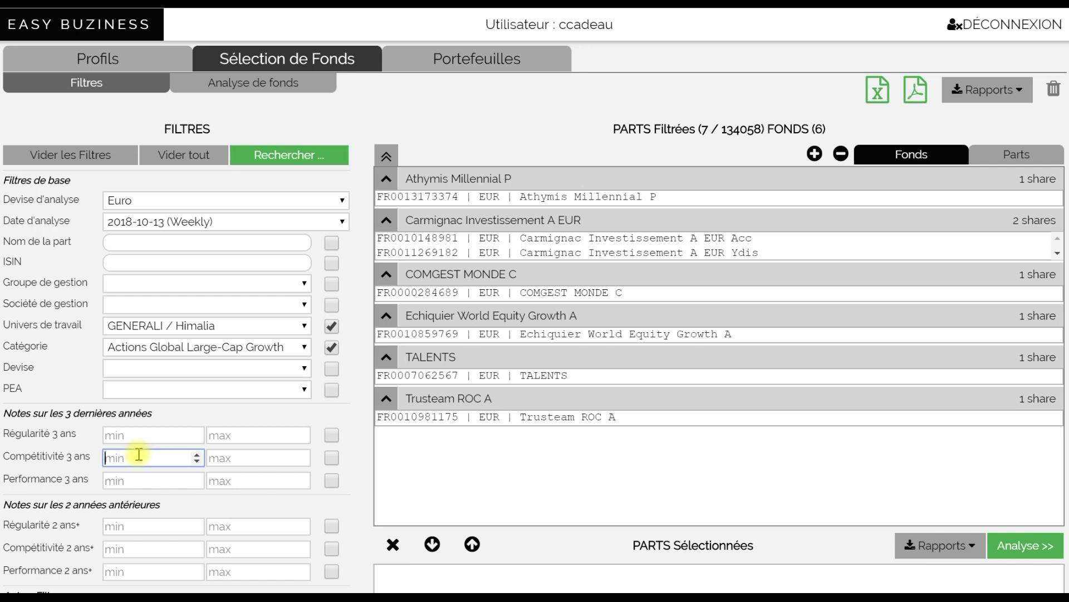
text(10)
click(333, 457)
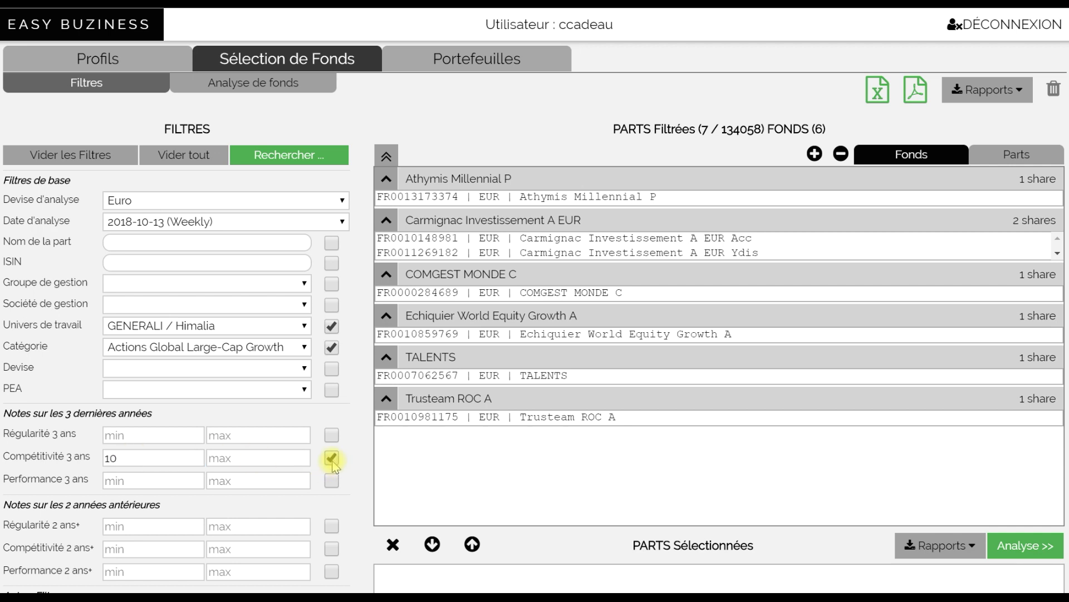
click(158, 483)
text(11)
click(332, 481)
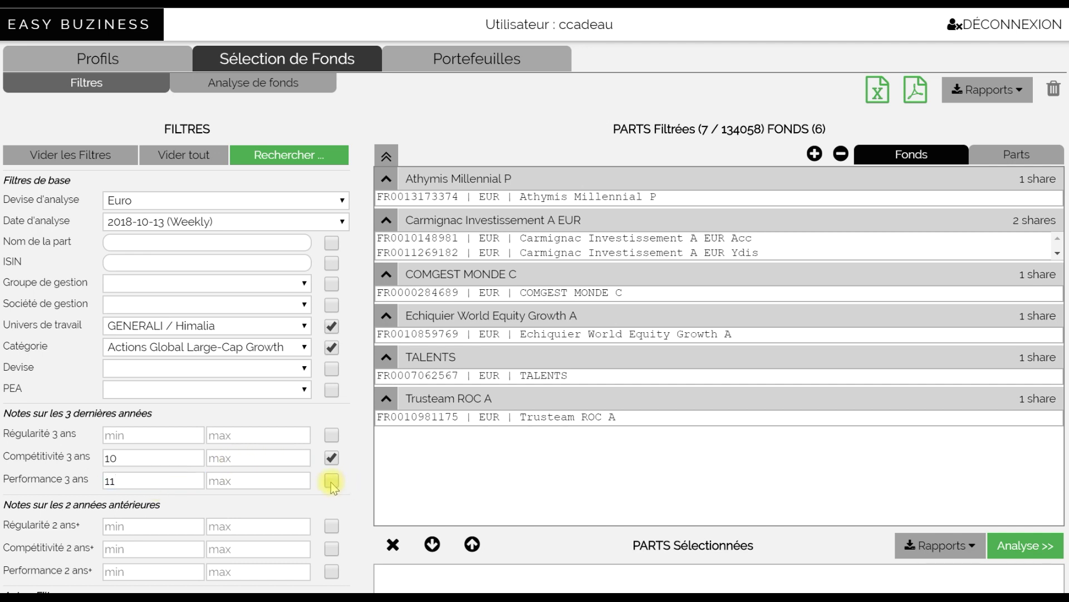
click(288, 162)
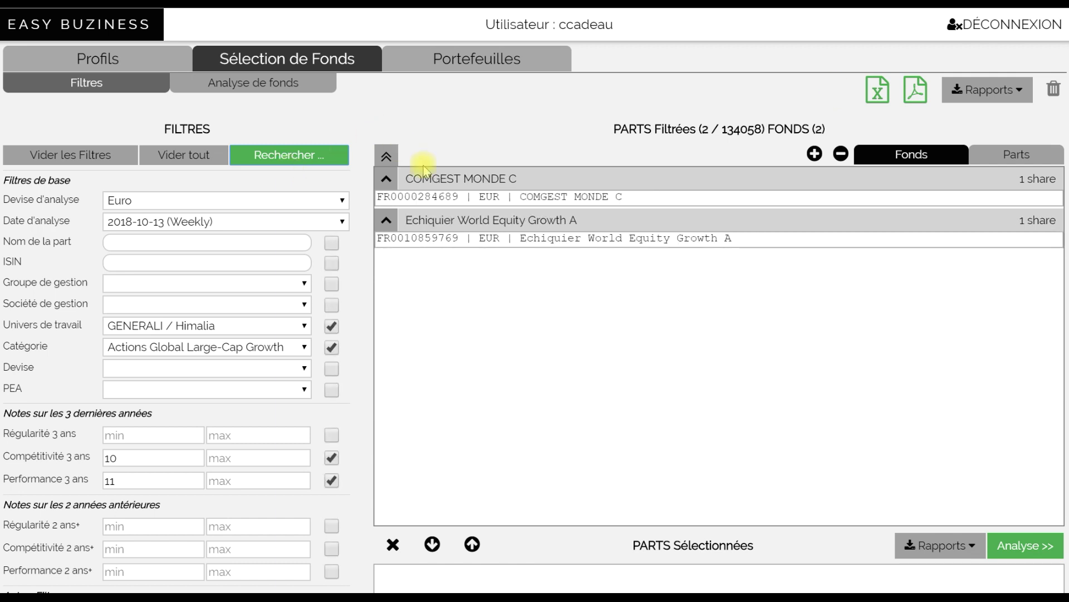
- Add COMGEST MONDE C and Echiquier World Equity Growth A to the selected shares and run their comparative analysis
double_click(541, 197)
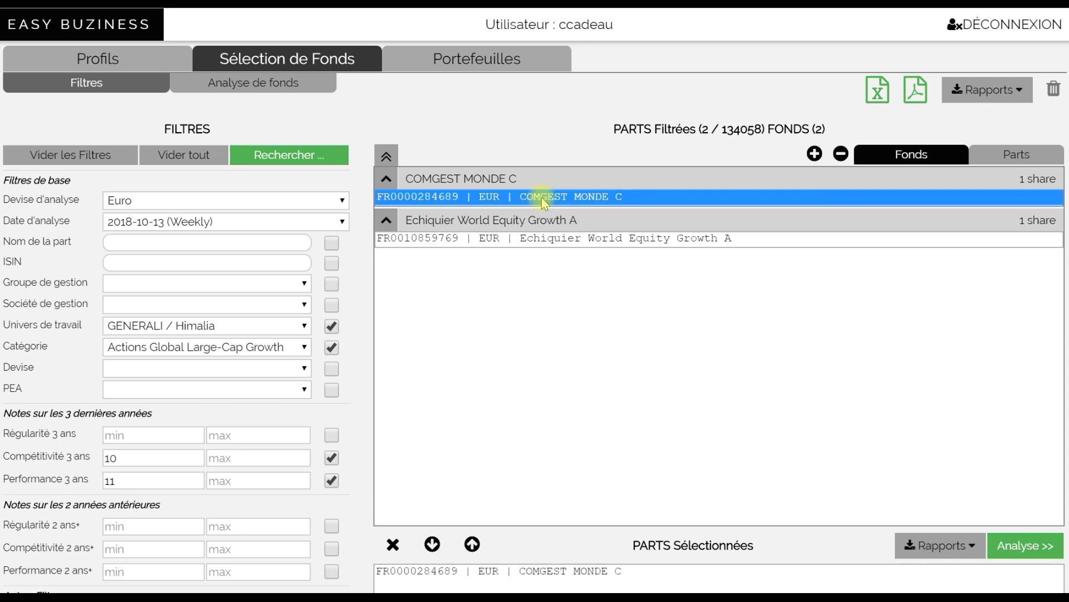
double_click(550, 240)
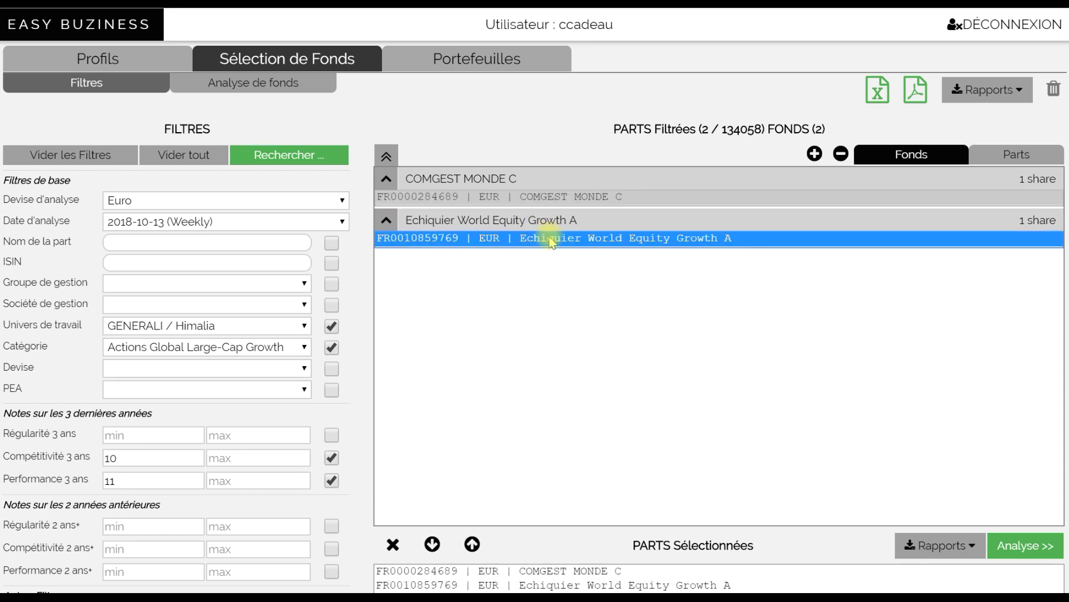
scroll(826, 416, down, 2)
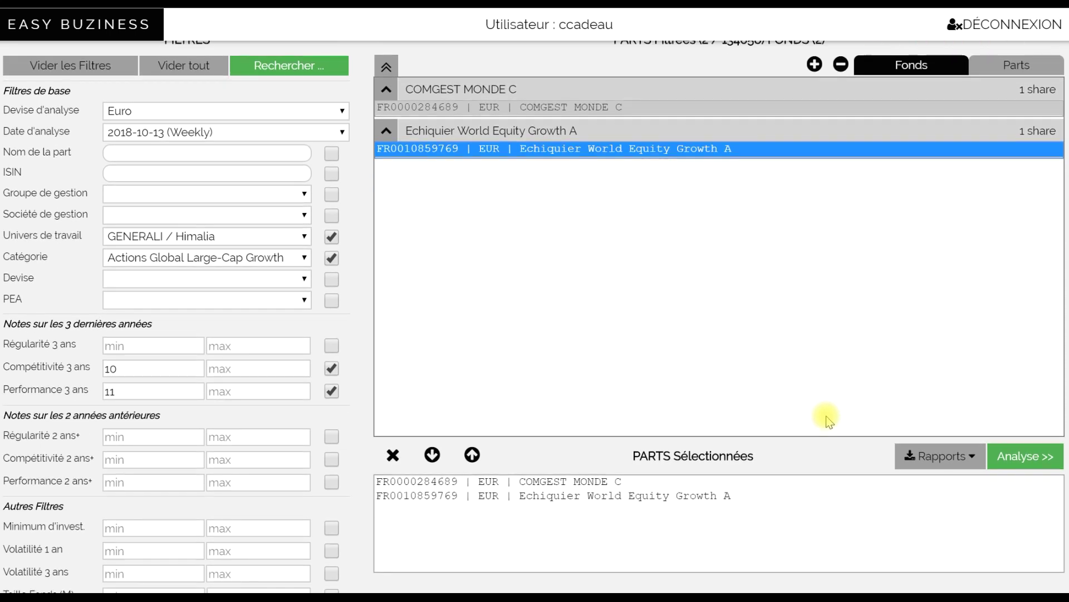
click(1019, 457)
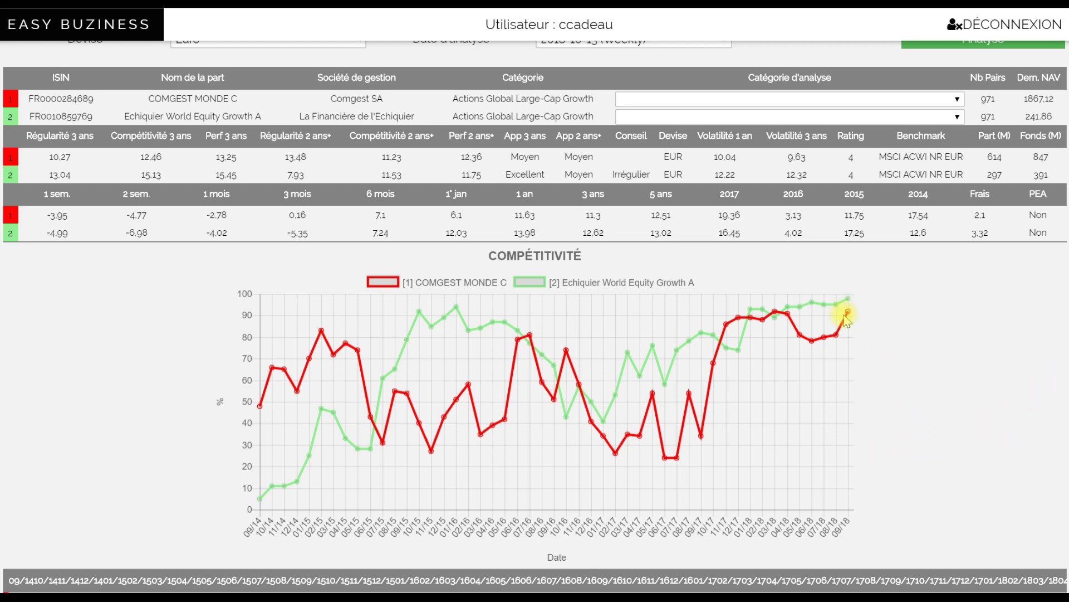
mouse_move(849, 301)
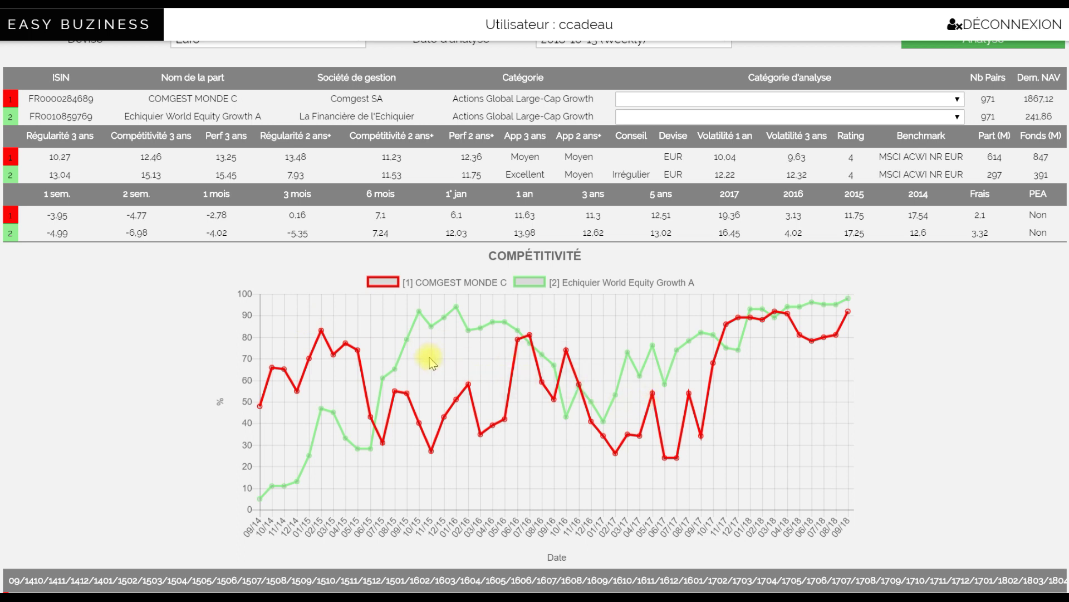
mouse_move(566, 345)
- Return to the fund filters and enter "carmignac inve" as the share name
scroll(267, 189, up, 2)
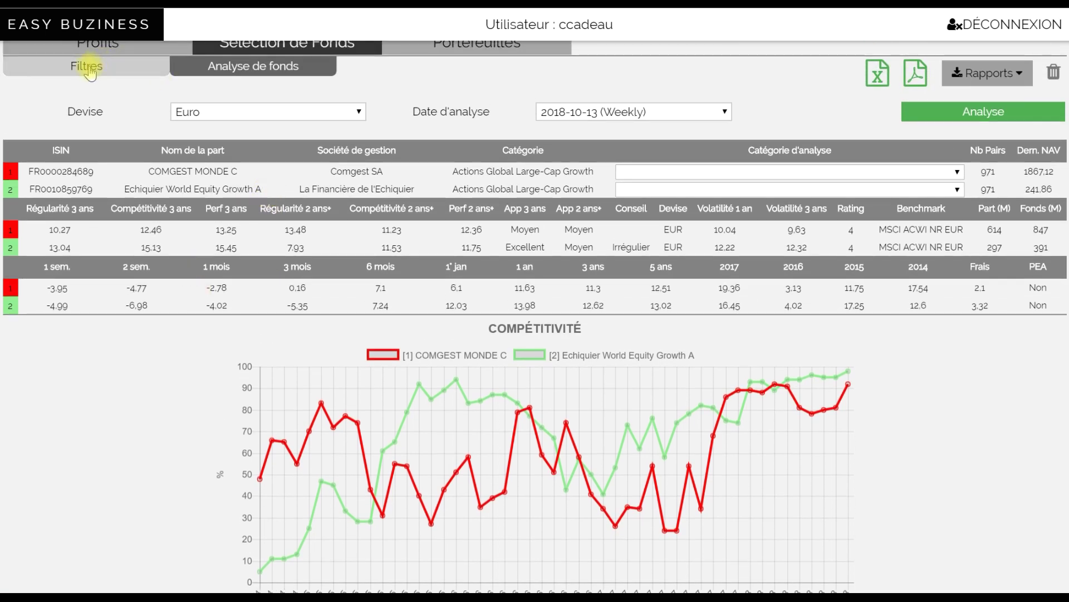
click(88, 68)
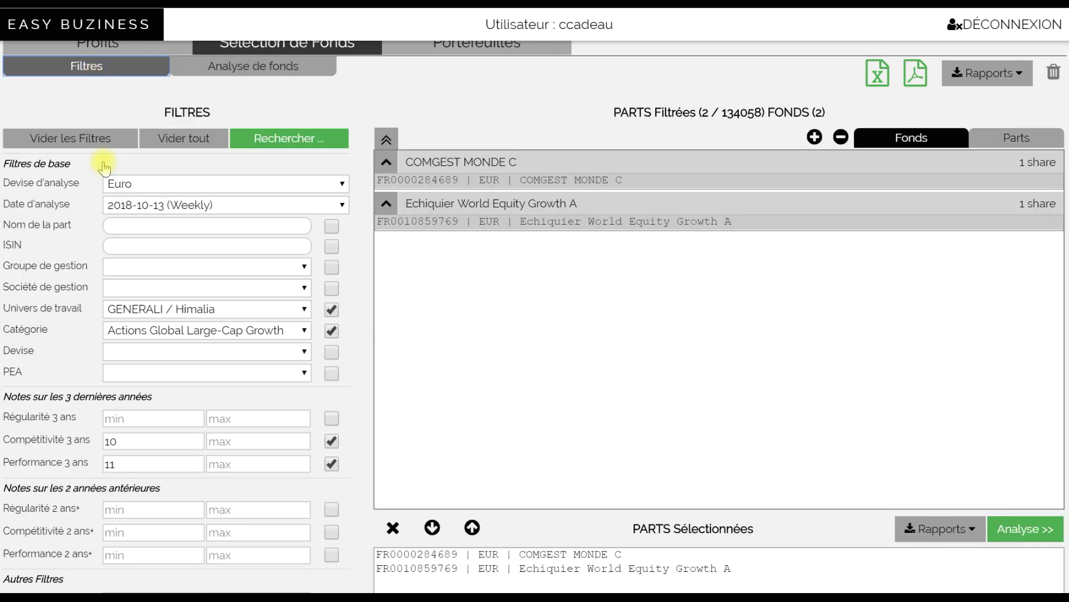
click(126, 228)
text(carmignac)
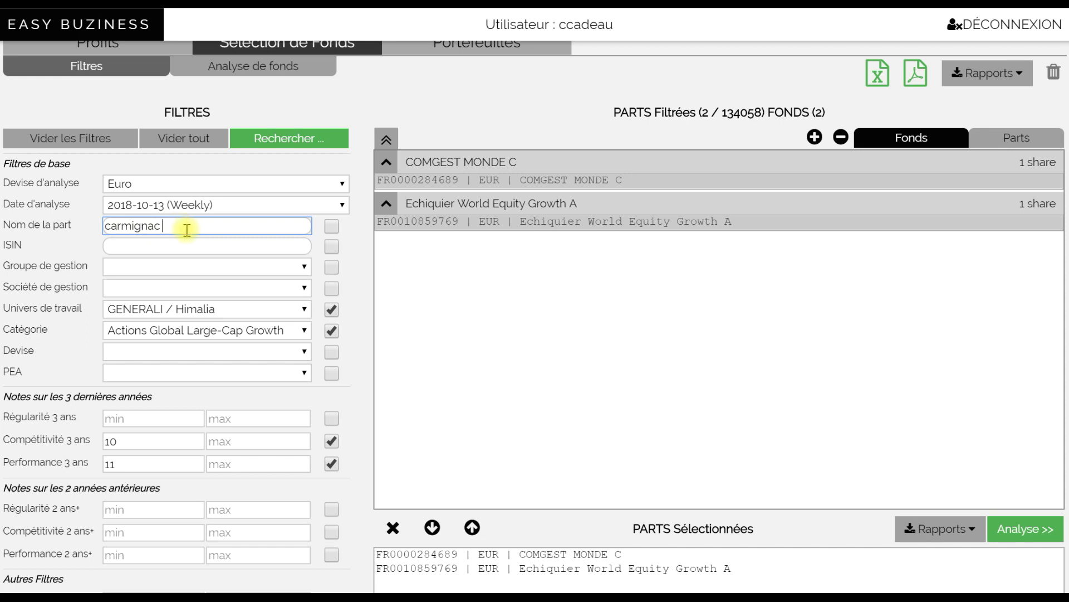
text(inve)
- Search with the share name filter enabled and the Compétitivité 3 ans and Performance 3 ans filters disabled
click(332, 441)
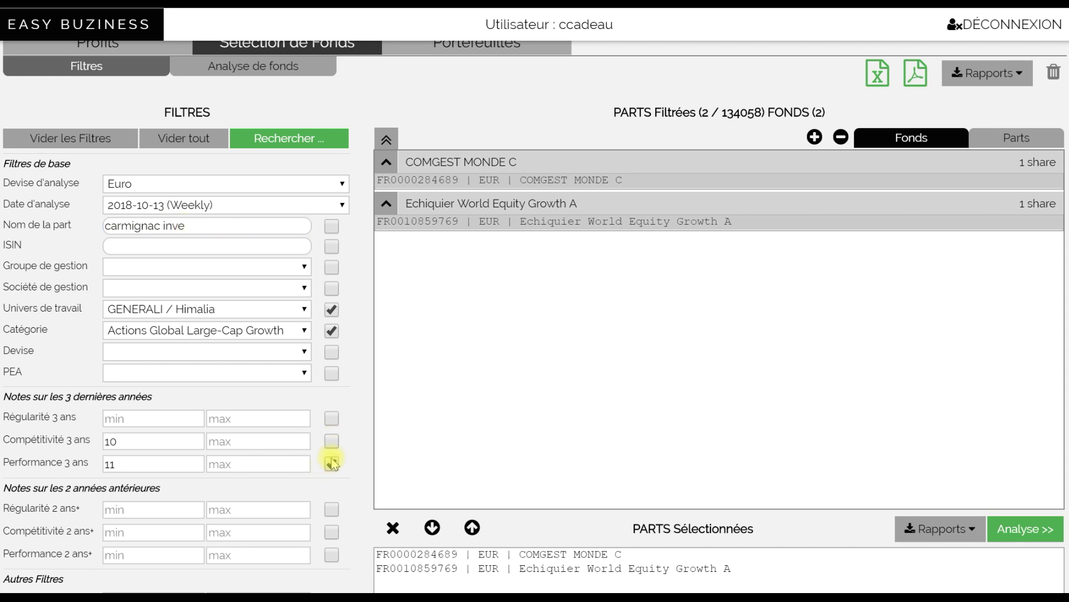
click(331, 463)
click(331, 227)
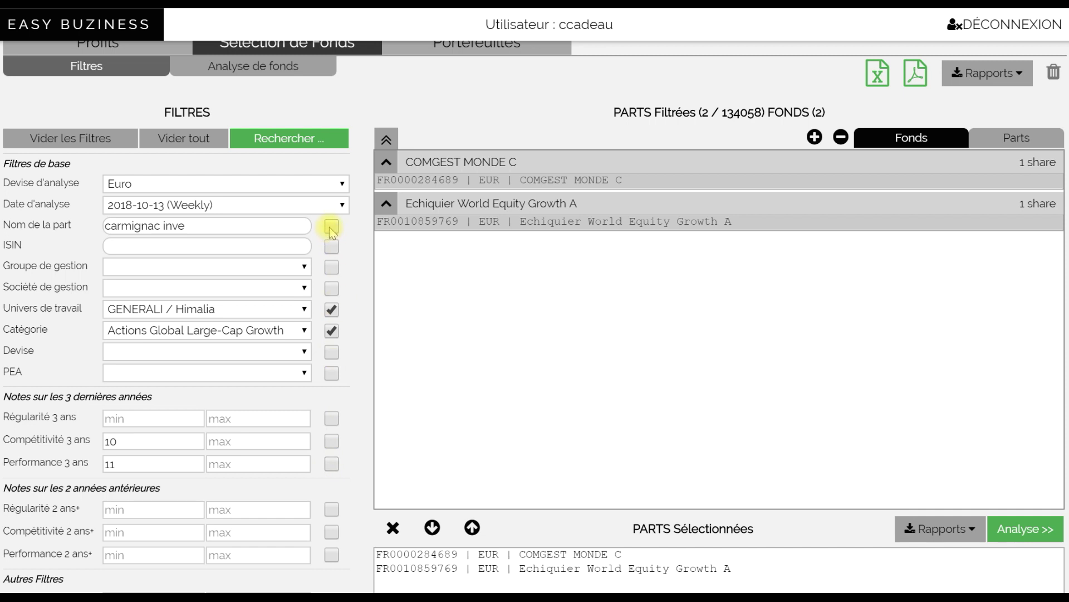
click(298, 140)
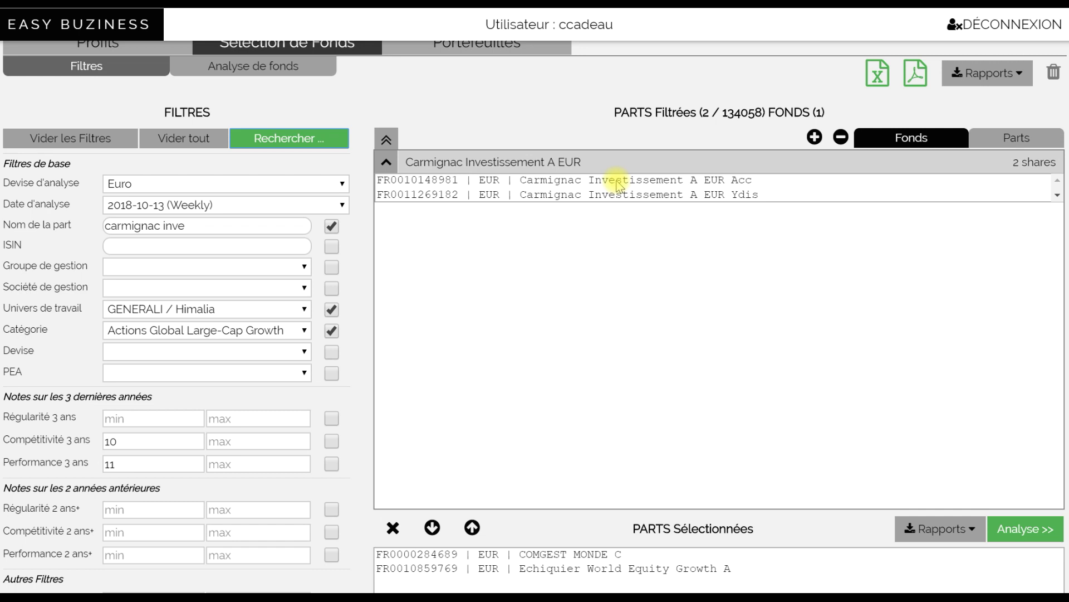
- Add Carmignac Investissement A EUR Acc to the selected shares and move it to the head of that list
double_click(616, 179)
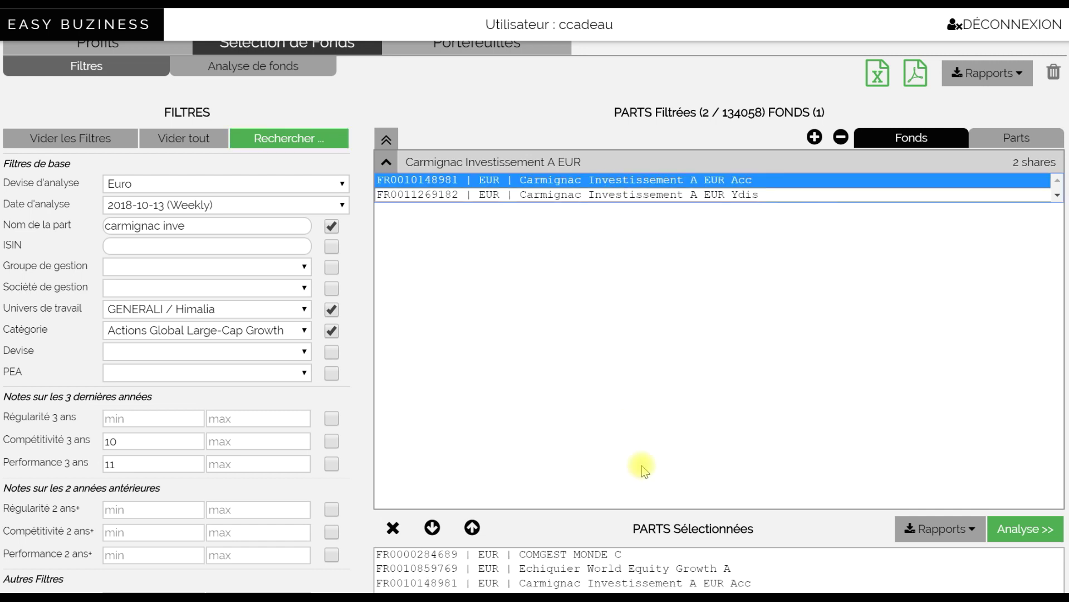
click(610, 582)
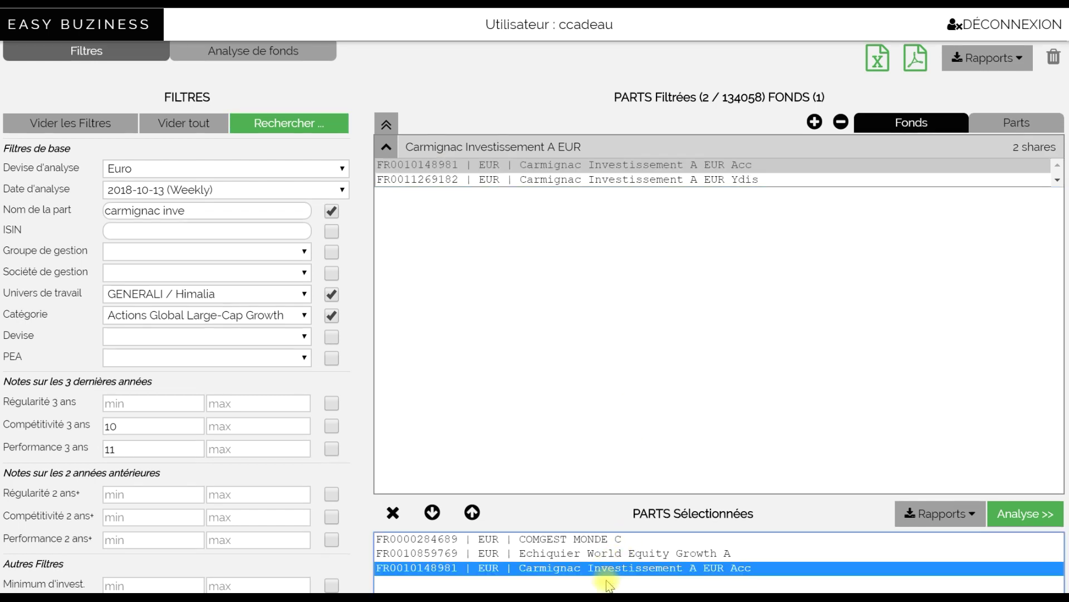
click(472, 510)
click(472, 510)
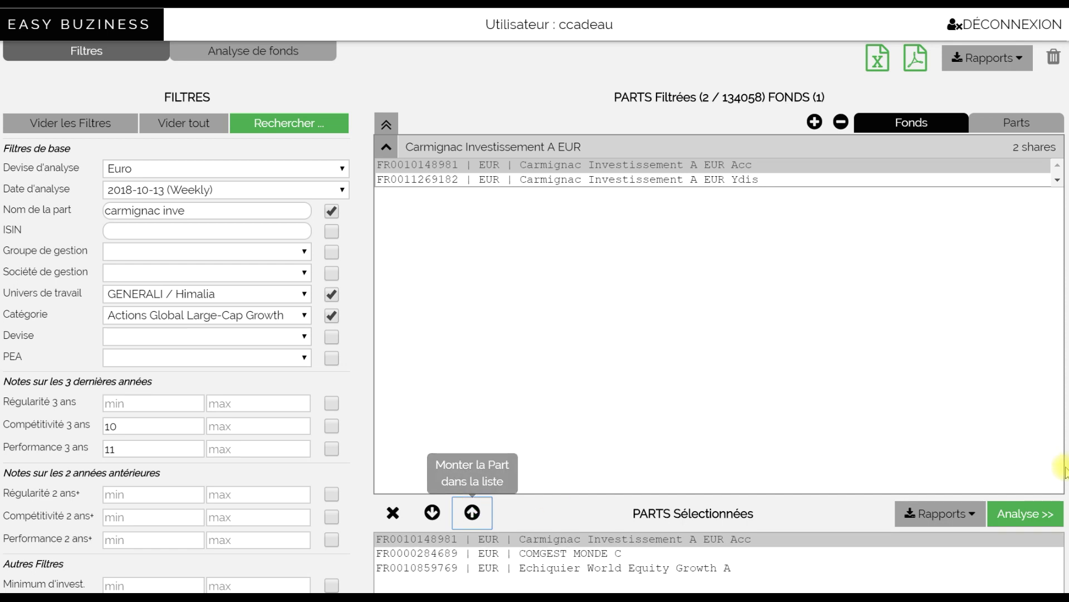
- Run the analysis of the three selected shares and examine their competitiveness chart
click(1031, 521)
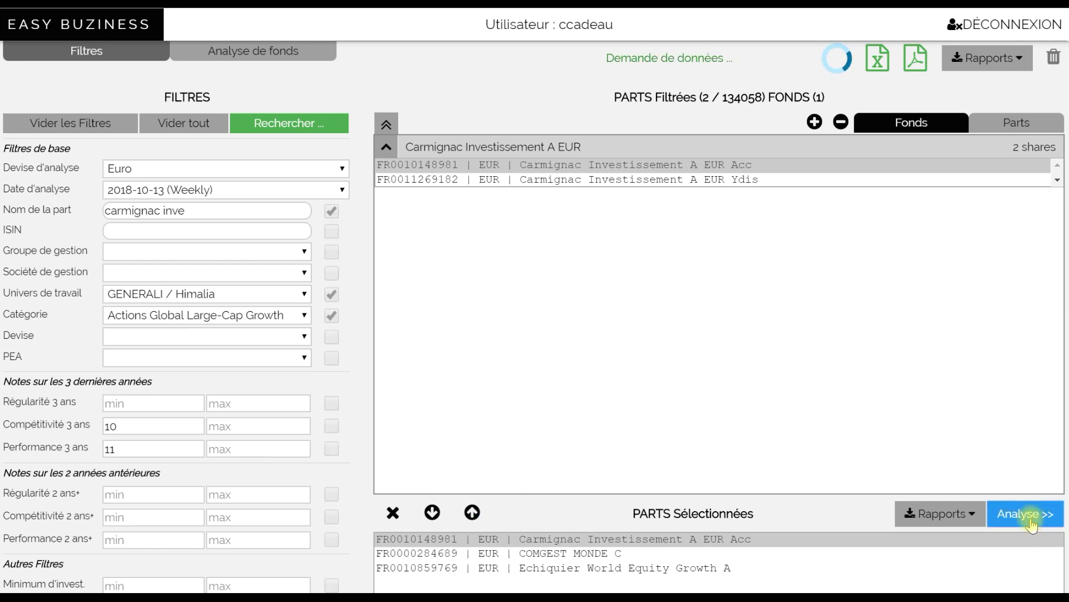
scroll(1028, 504, down, 2)
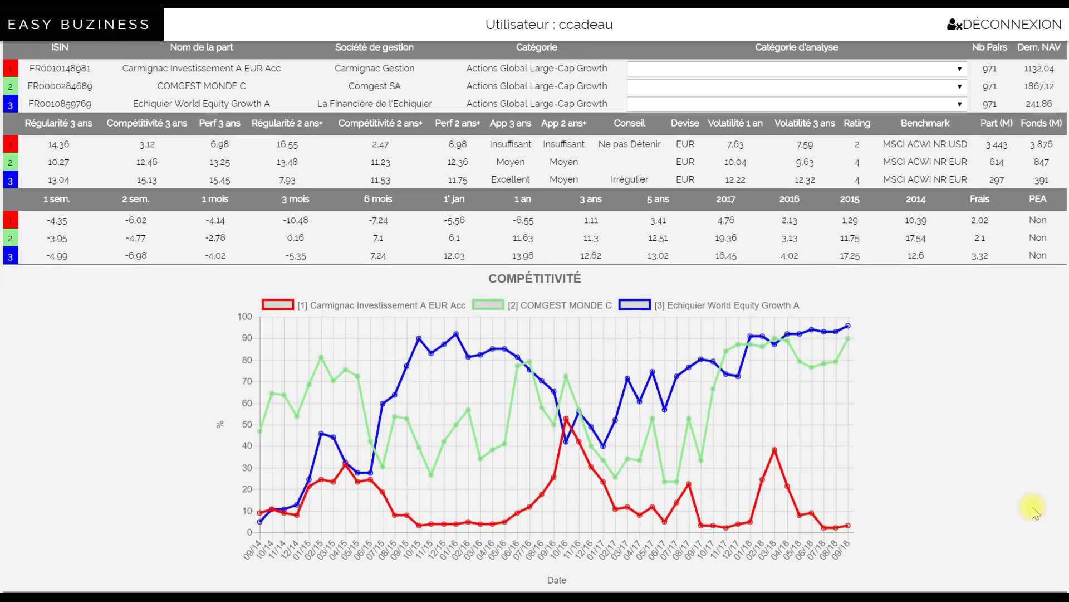
scroll(1033, 509, down, 1)
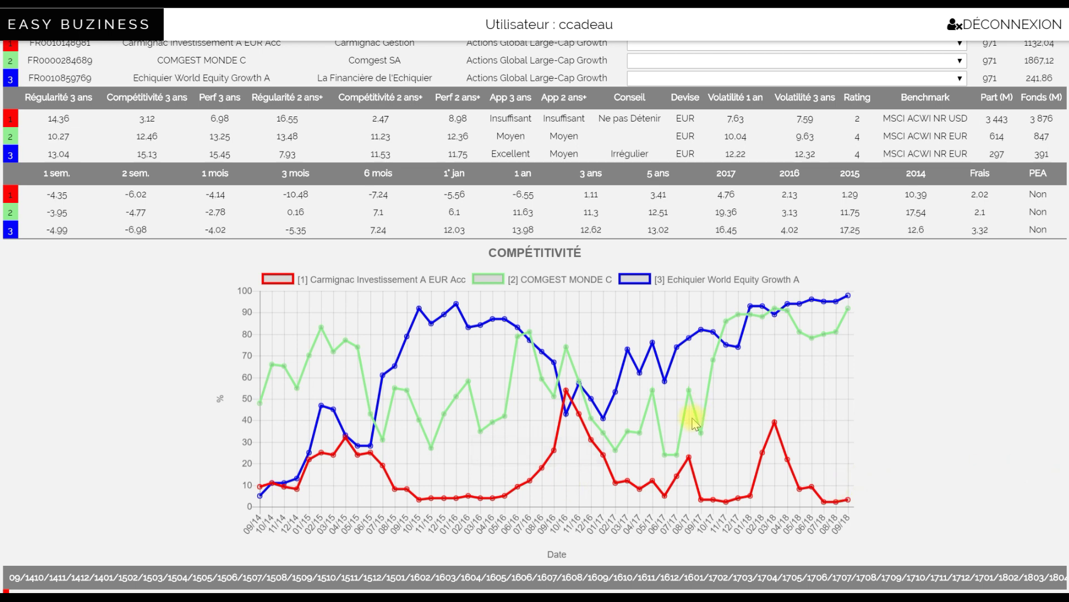
mouse_move(849, 501)
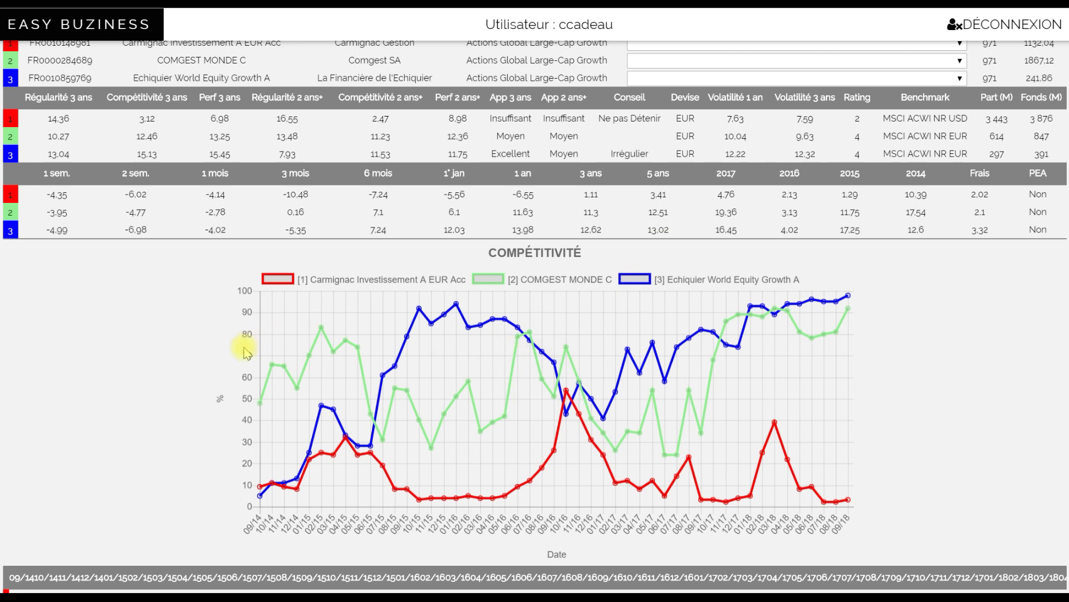
- Generate the full Rapport d'analyse for the three compared funds
scroll(243, 355, up, 2)
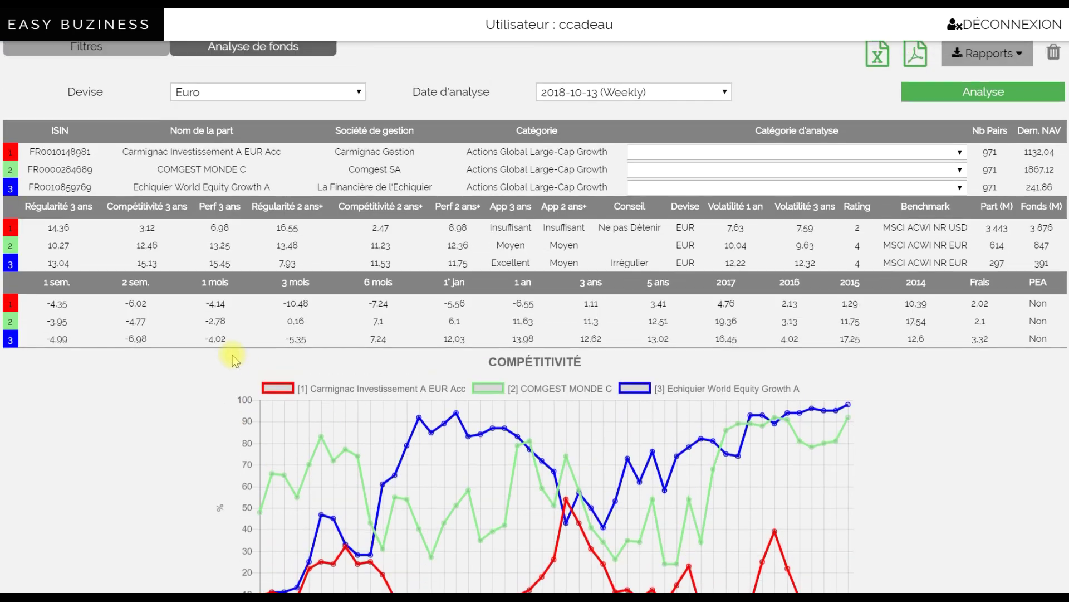
scroll(234, 359, up, 1)
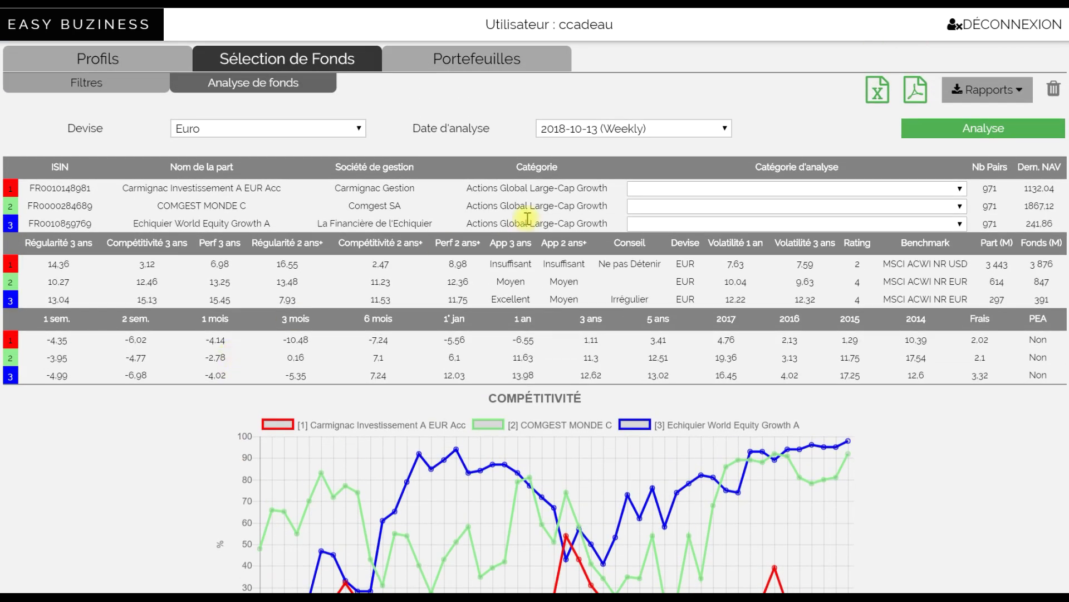
click(999, 90)
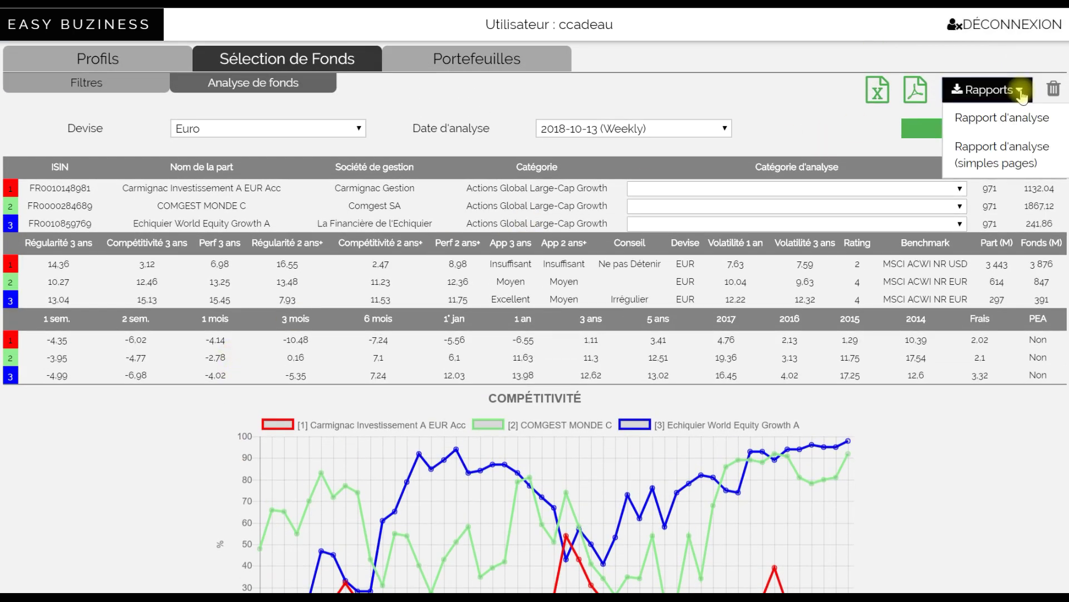
click(1004, 118)
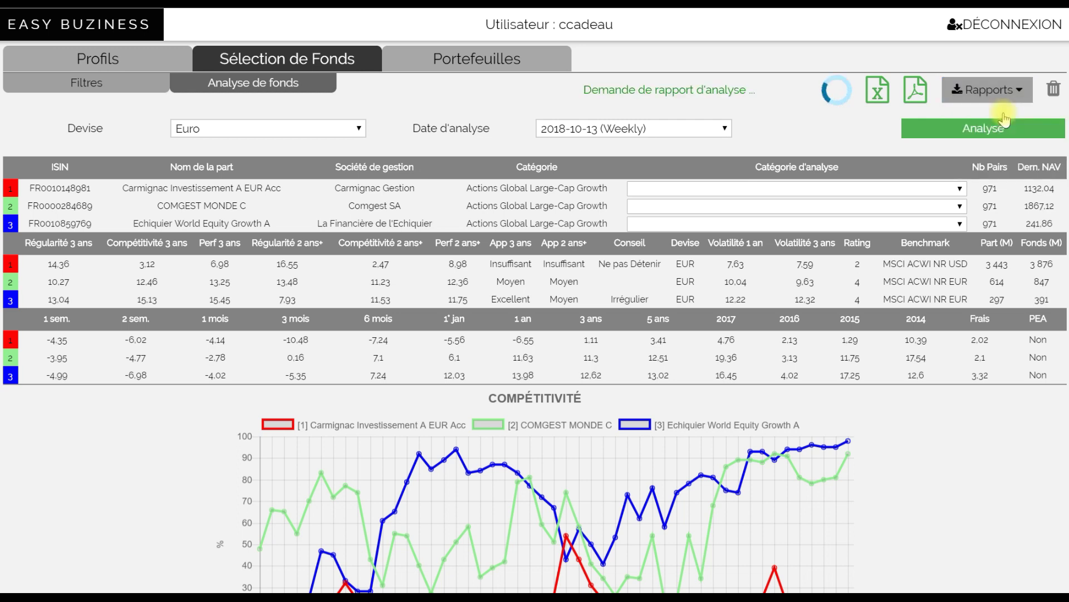